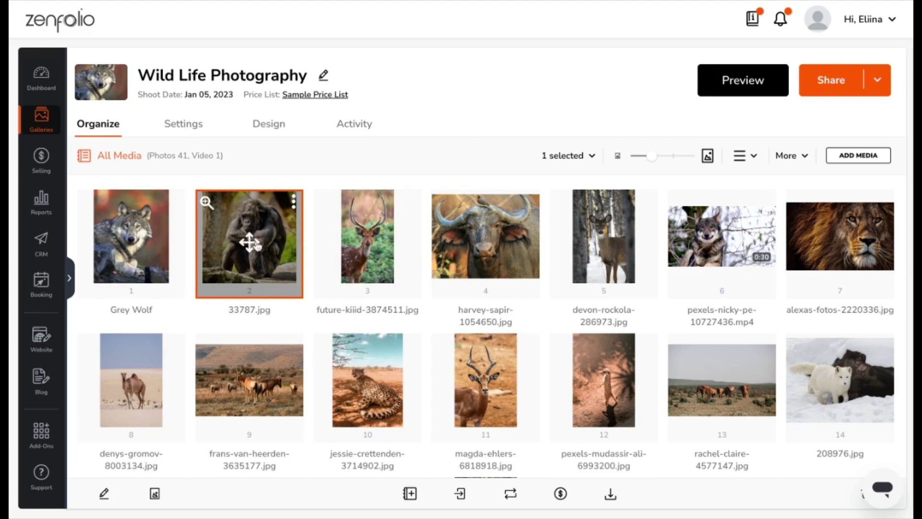
Drag the chimp photo 33787.jpg into position 2 and view it full-size
drag(250, 241, 361, 245)
click(207, 202)
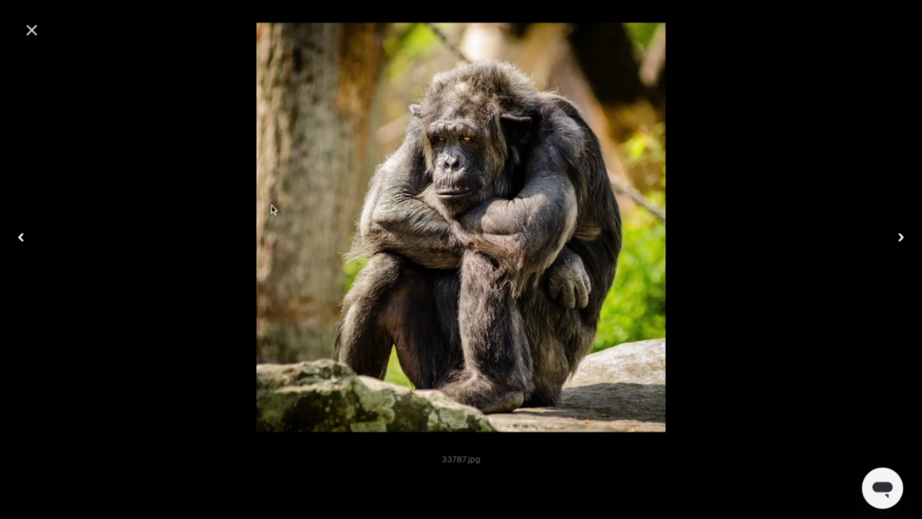
Close the full-size chimp preview to return to the gallery grid
click(32, 31)
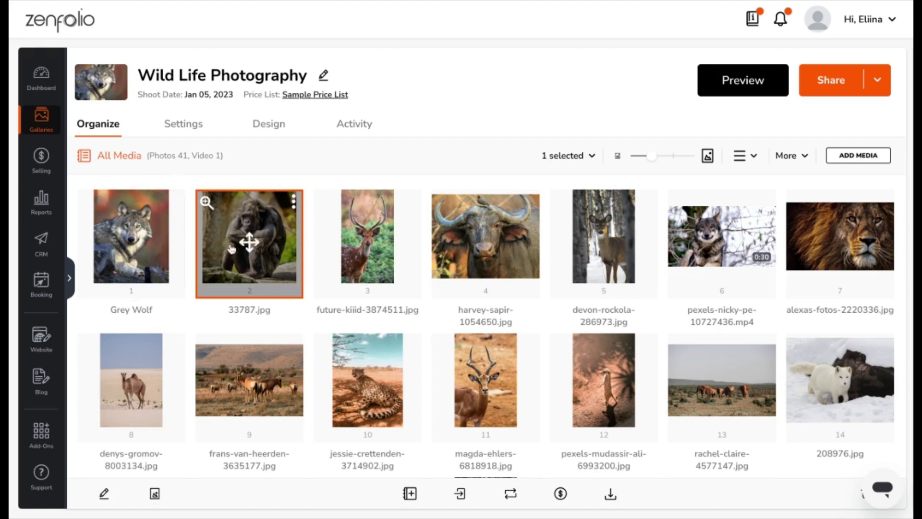
Open Edit Media Details for 33787.jpg and review its Alt-Text and Photo Title fields
click(293, 202)
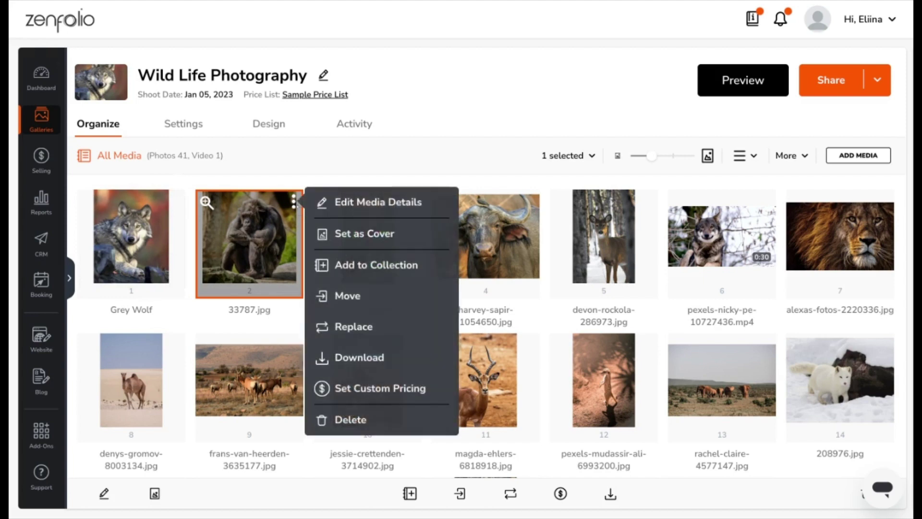
click(349, 208)
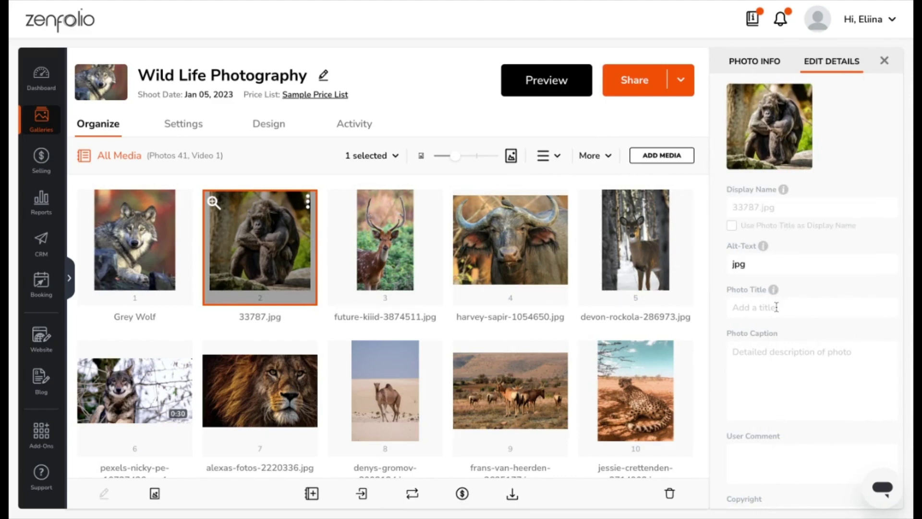
scroll(778, 360, down, 5)
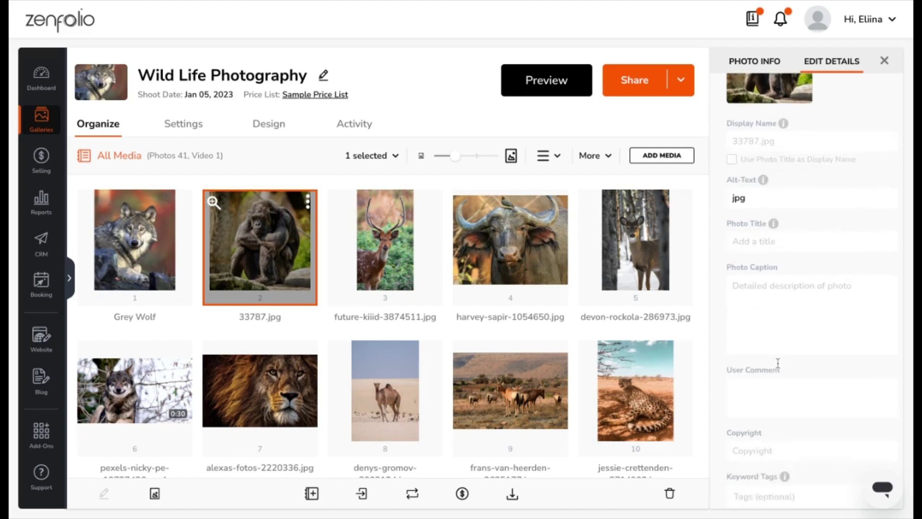
scroll(778, 362, up, 5)
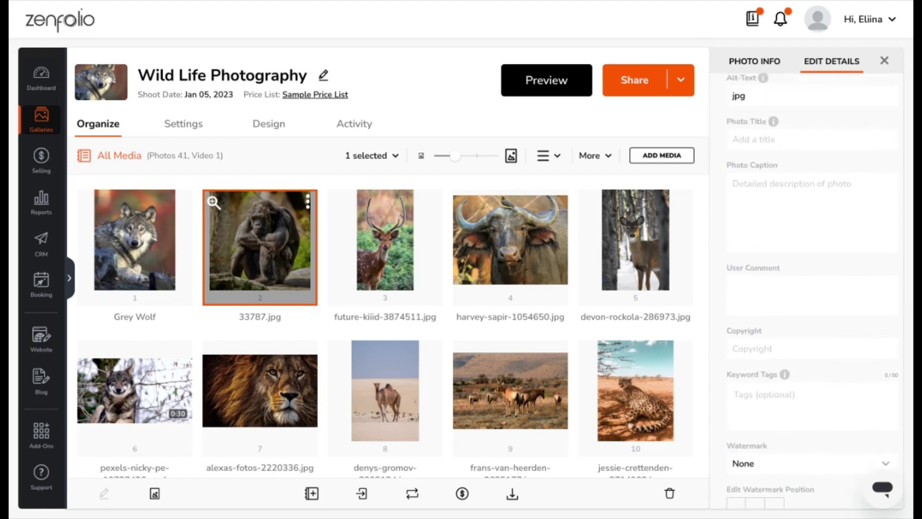
click(309, 202)
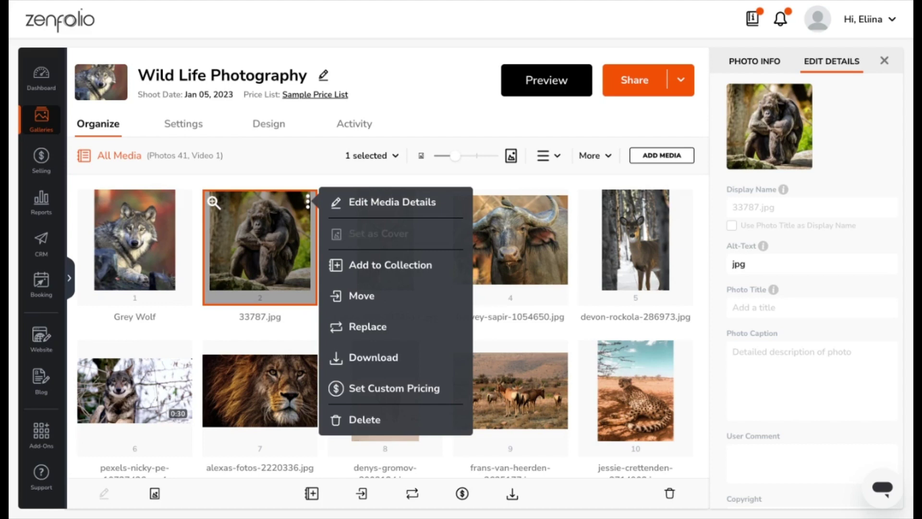
Use Set as Cover so 33787.jpg becomes the Wild Life Photography cover image
click(378, 233)
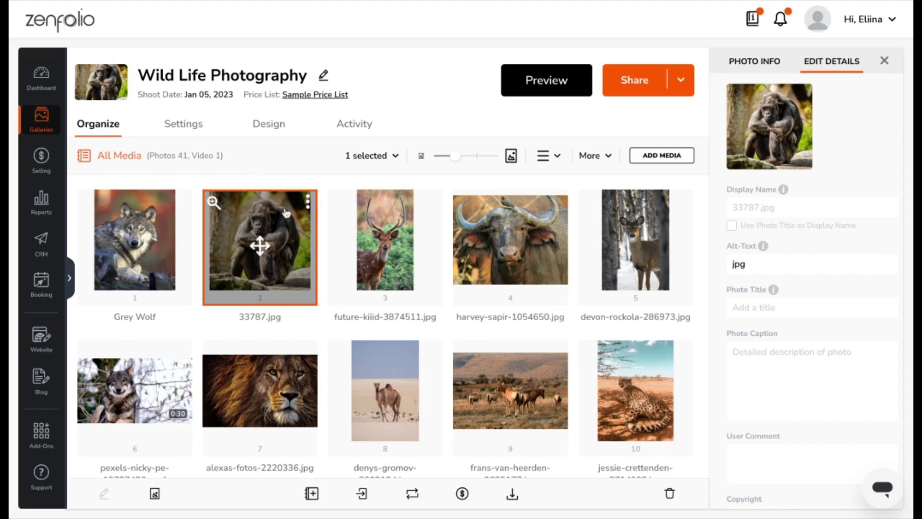
click(309, 205)
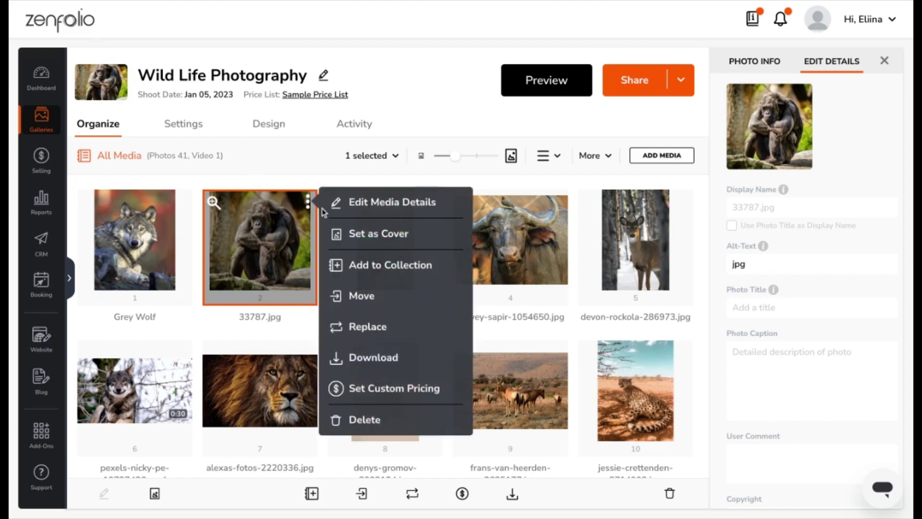
click(355, 269)
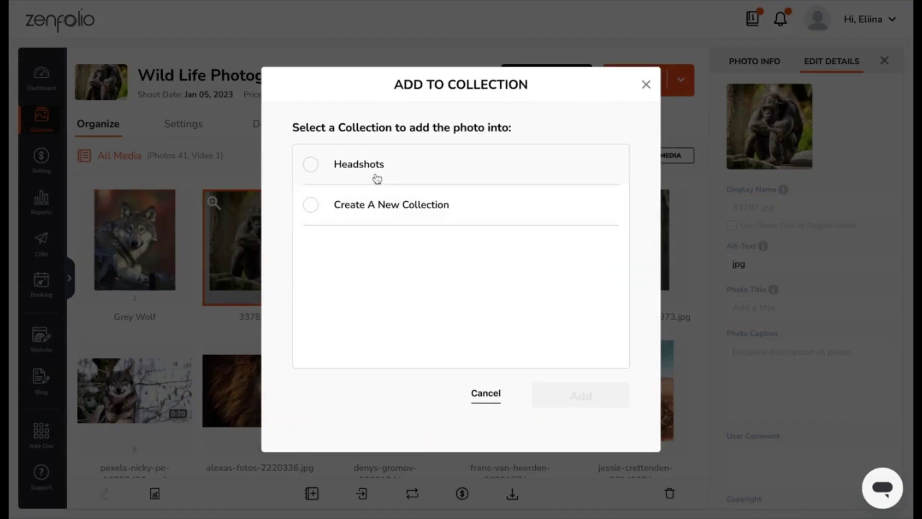
click(351, 167)
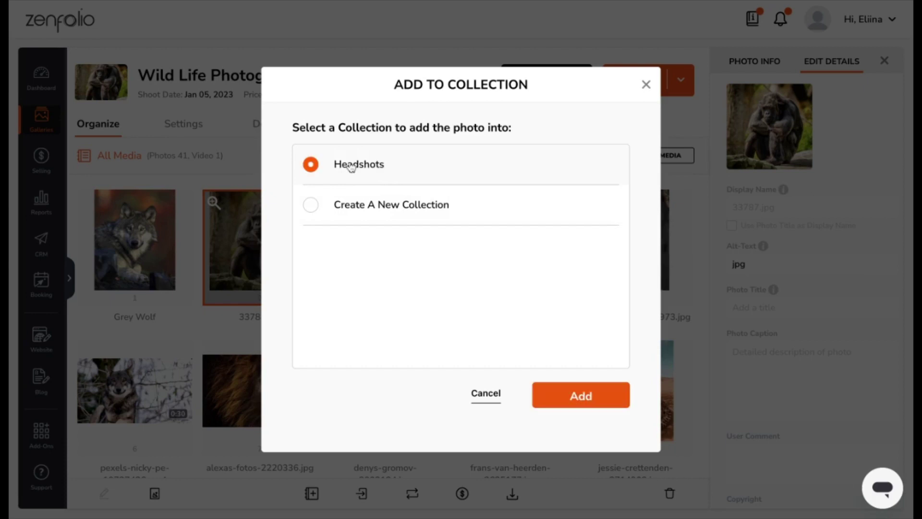
click(341, 211)
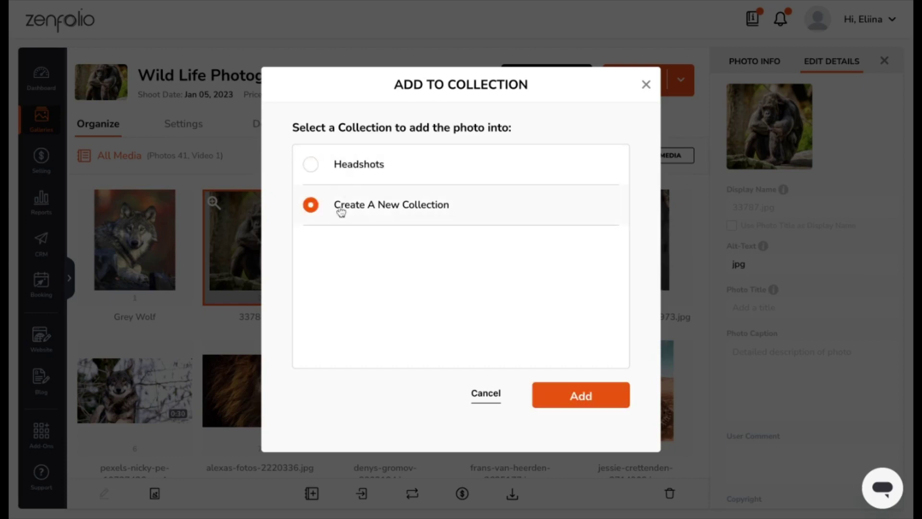
click(486, 393)
click(307, 210)
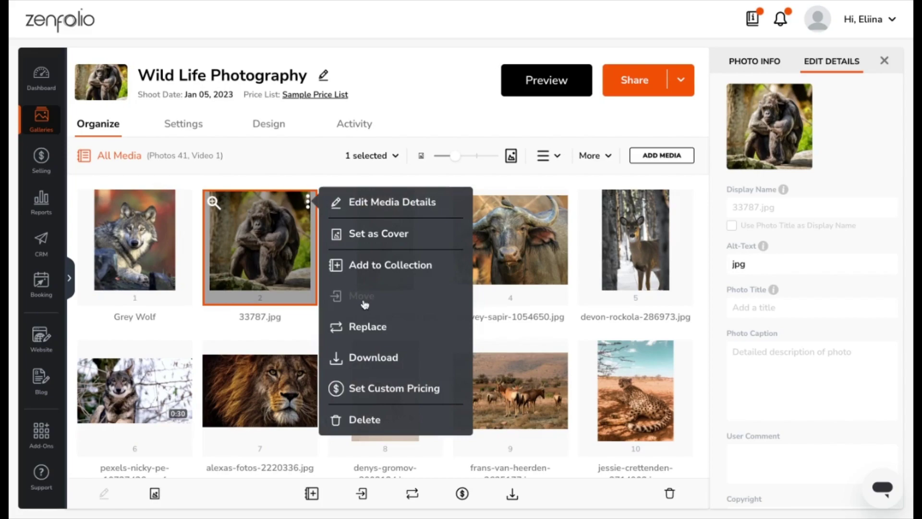
click(367, 305)
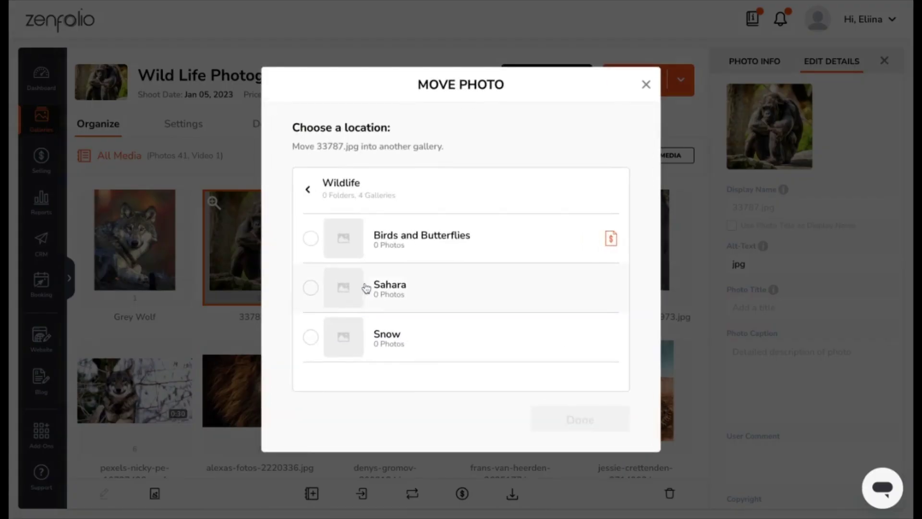
click(383, 249)
click(392, 289)
click(394, 331)
click(308, 189)
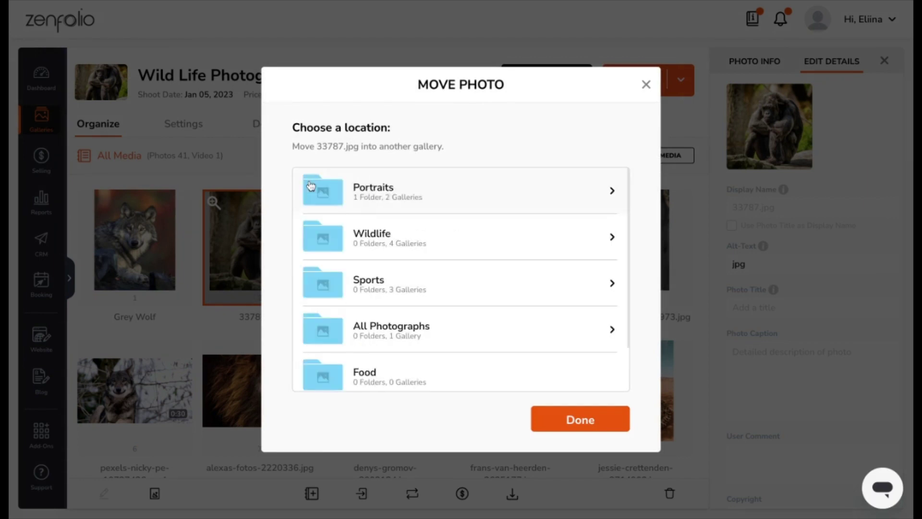
click(392, 272)
click(426, 302)
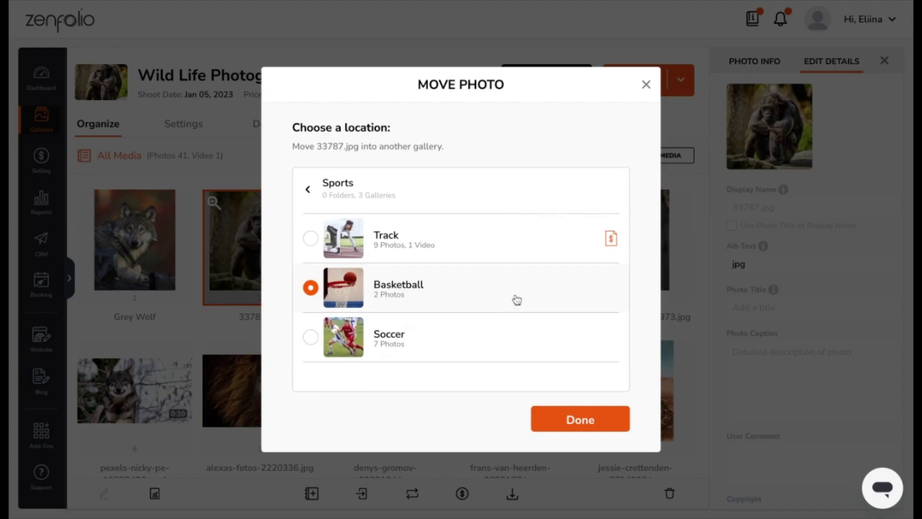
click(646, 85)
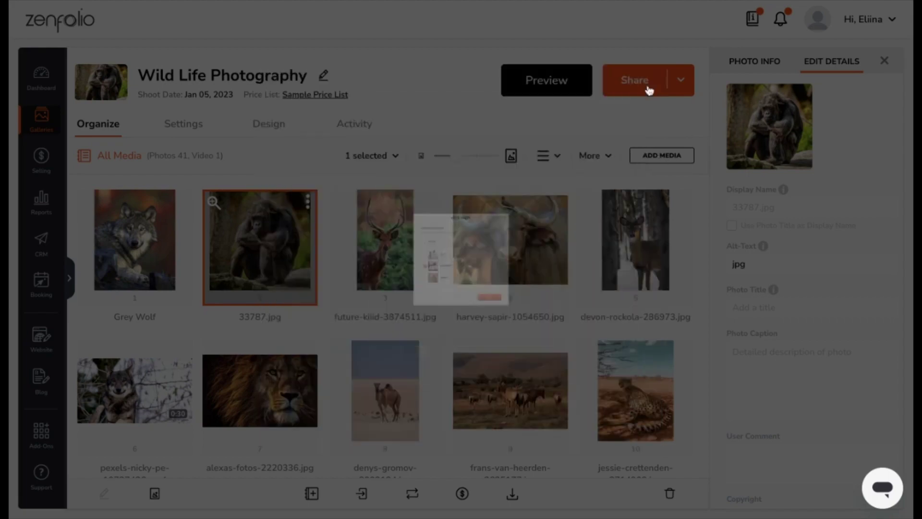
Open the Replace Photo dialog for 33787.jpg and close it without uploading anything
click(308, 207)
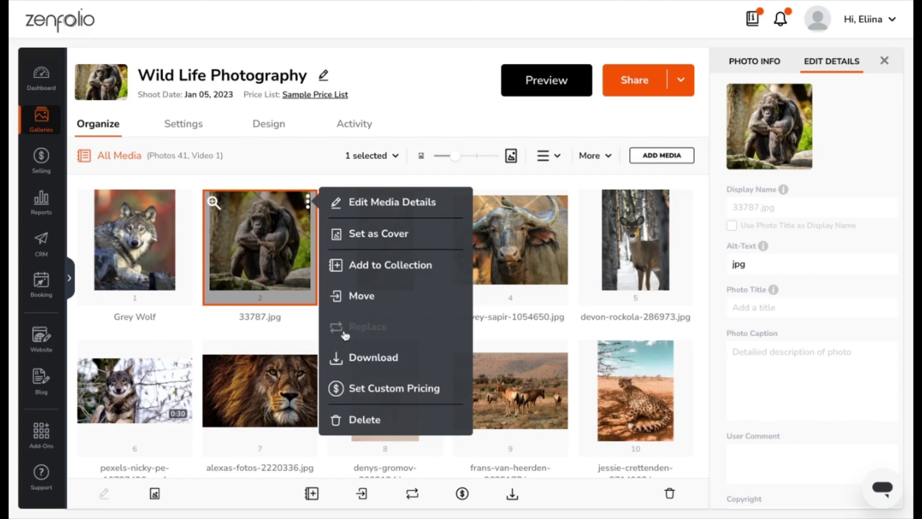
click(365, 327)
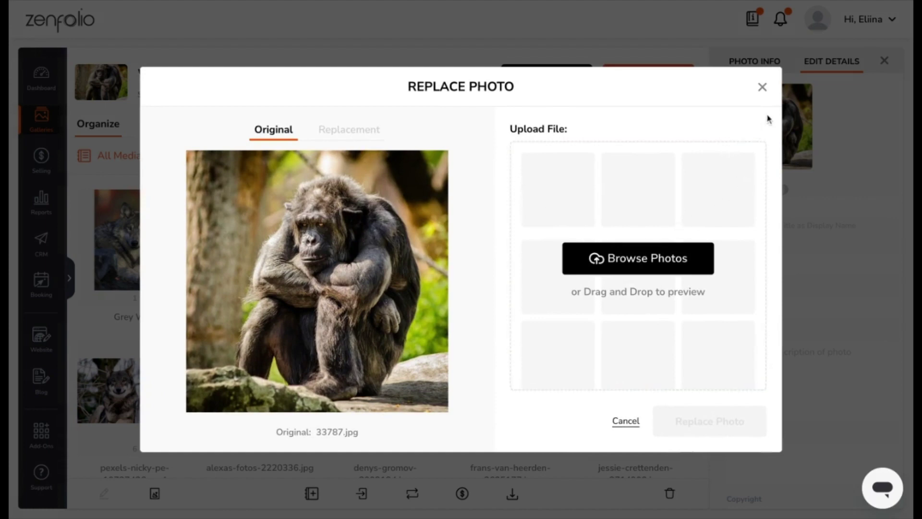
click(762, 88)
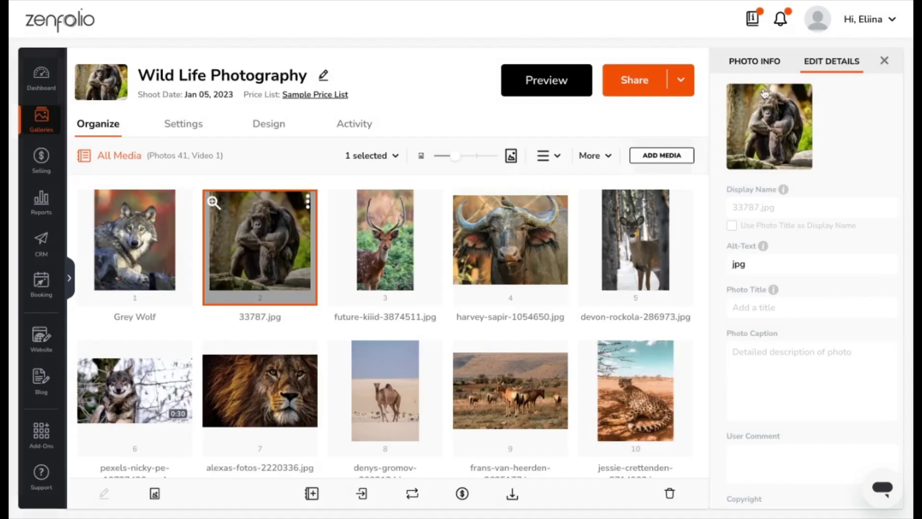
click(308, 204)
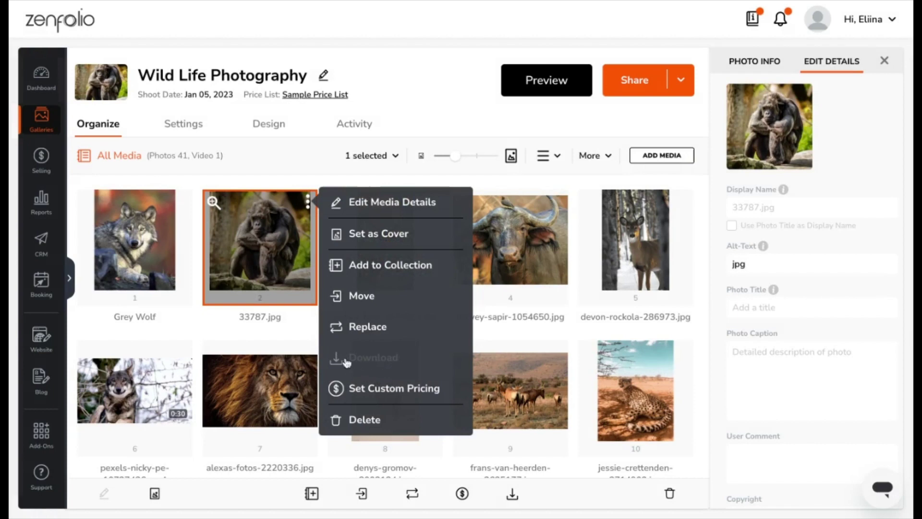
click(374, 363)
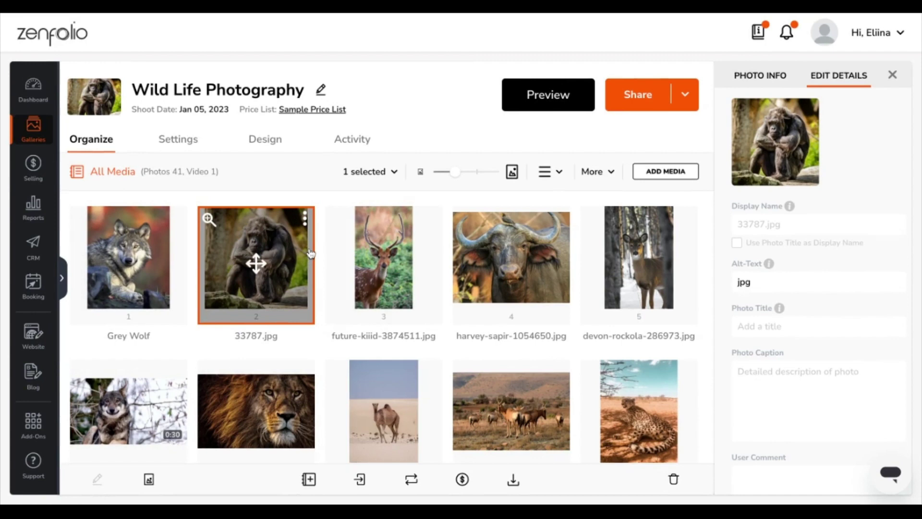
click(305, 219)
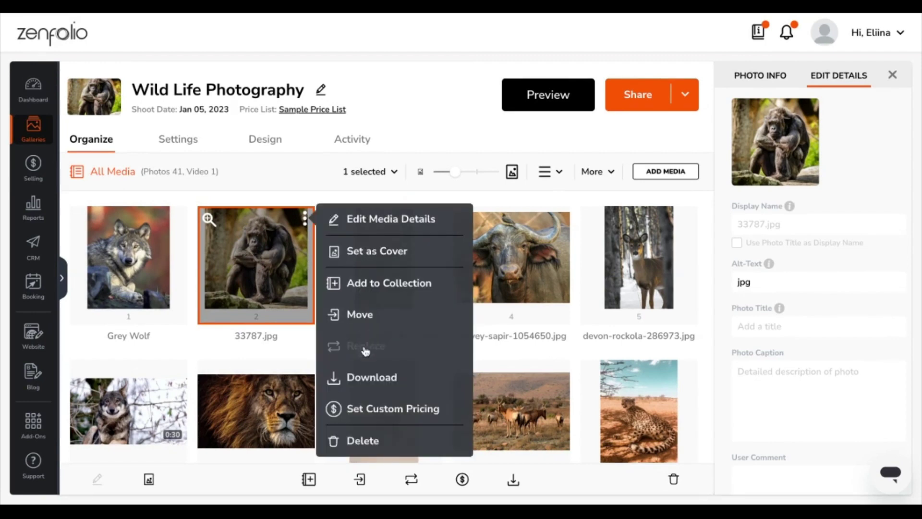
click(365, 418)
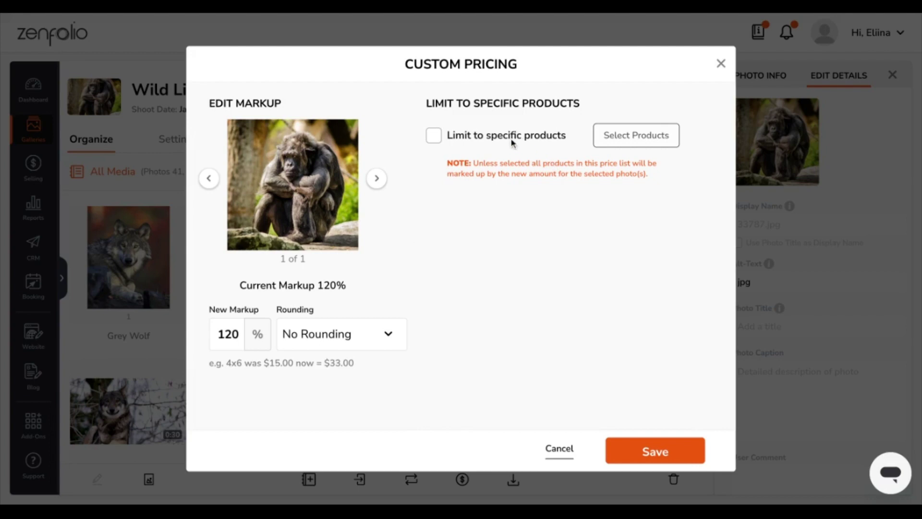
click(433, 139)
click(634, 143)
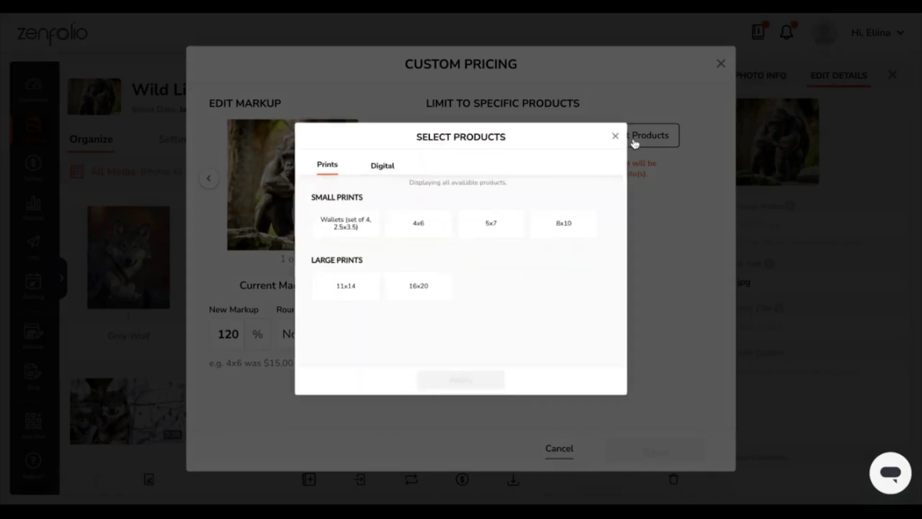
click(676, 90)
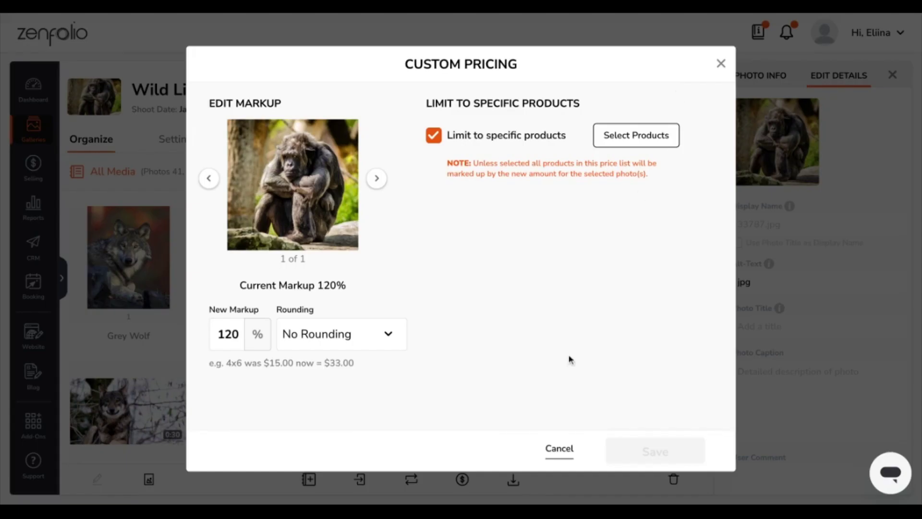
click(553, 452)
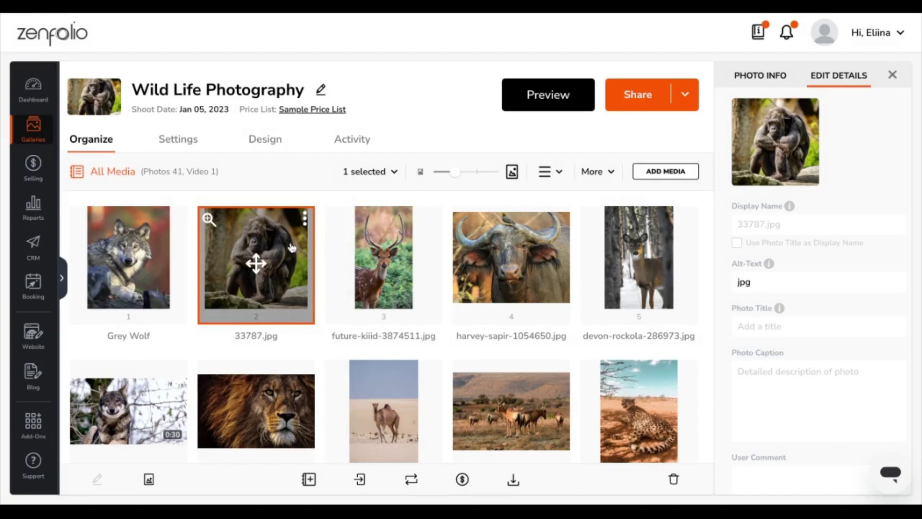
click(304, 223)
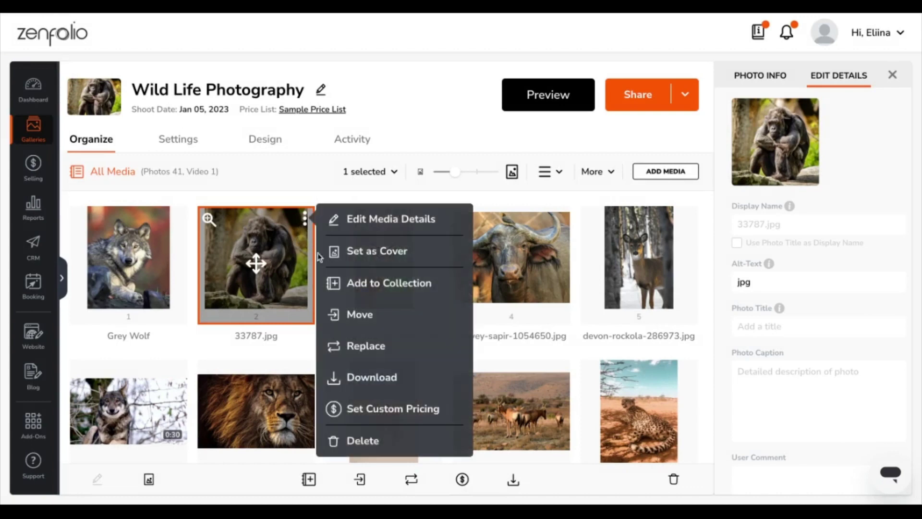
click(346, 441)
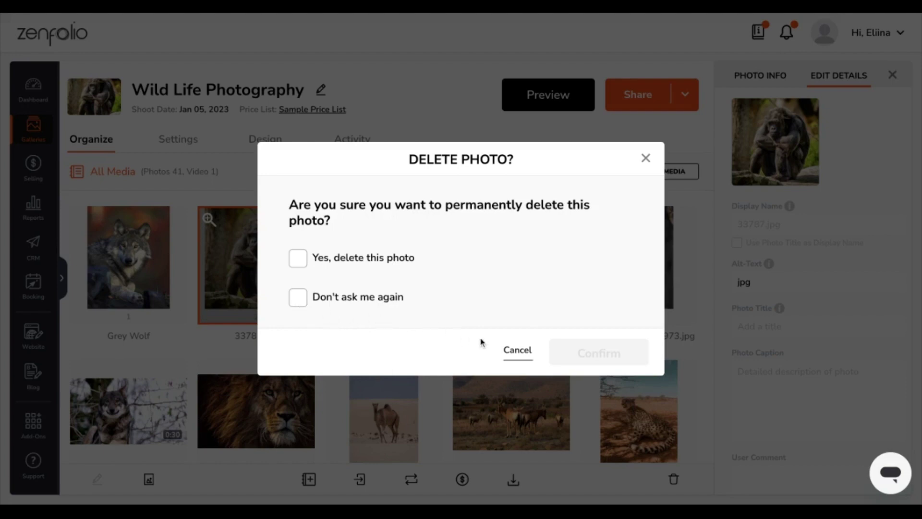
click(510, 353)
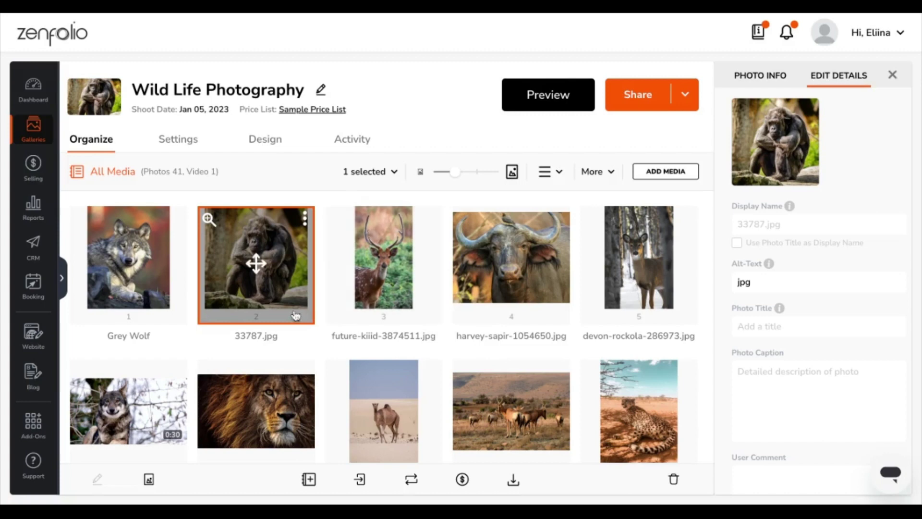